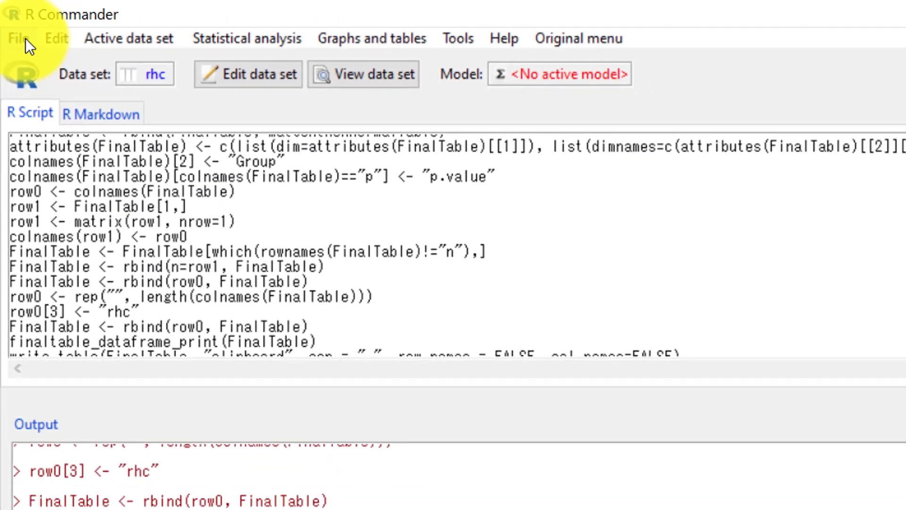
- Import the 880 KB CSV file from Dropbox's EZR Datasets folder as comma-separated text into a data set named Dataset
left_click(16, 26)
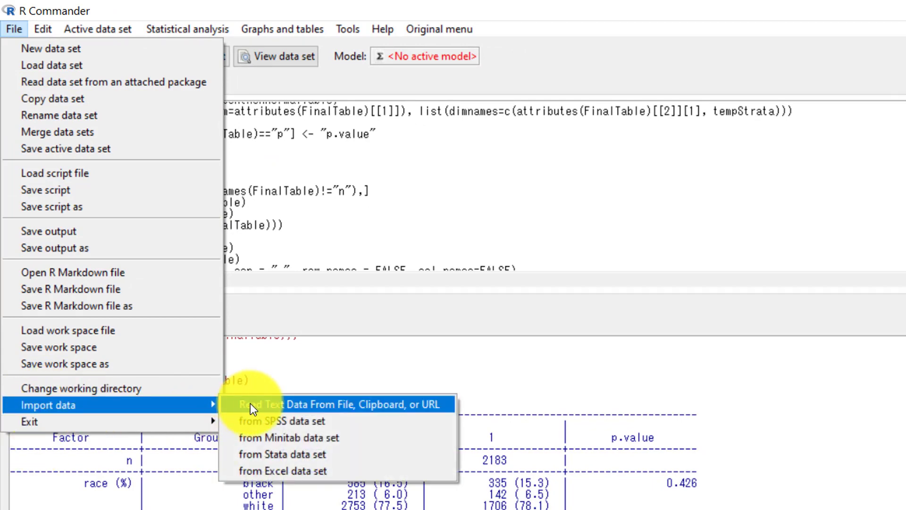
left_click(250, 403)
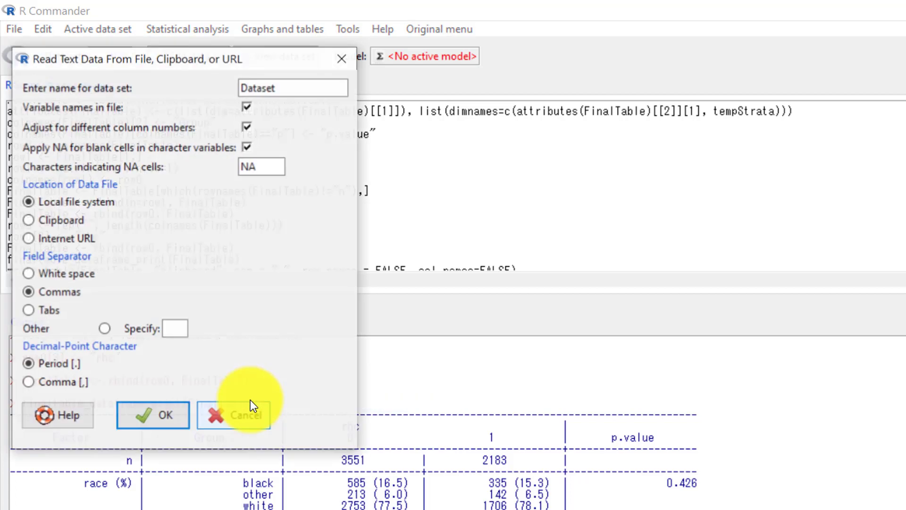
left_click(154, 418)
left_click(670, 430)
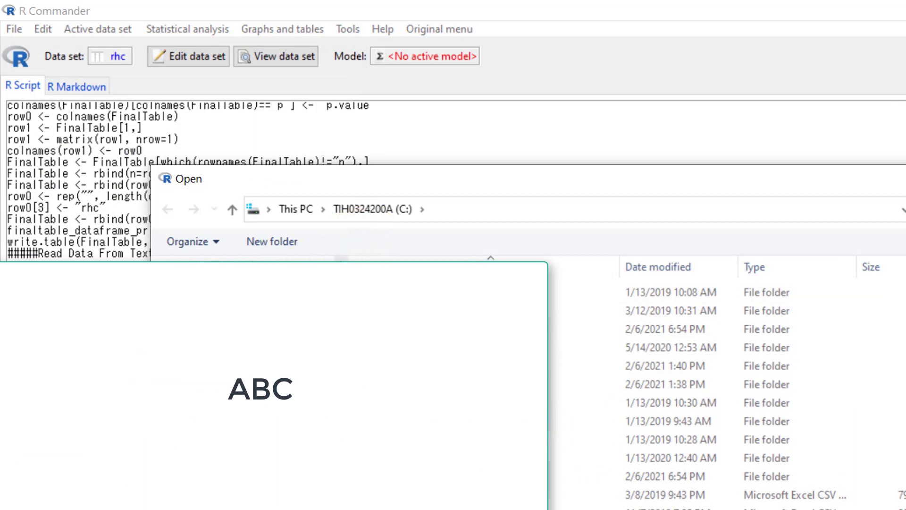
left_click(189, 293)
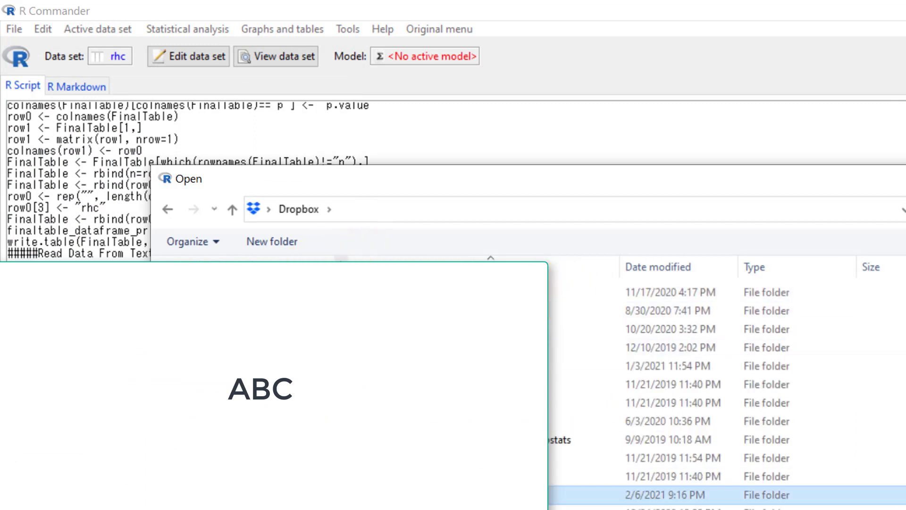
double_click(331, 494)
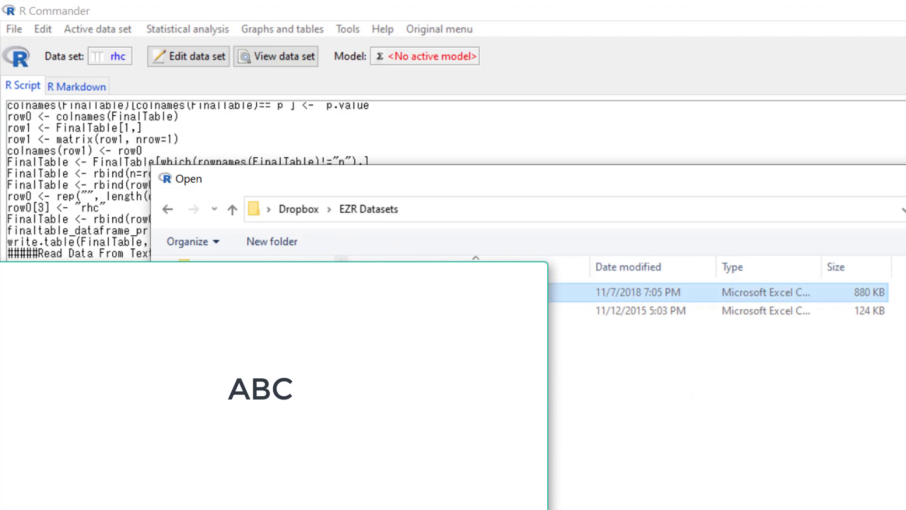
double_click(753, 292)
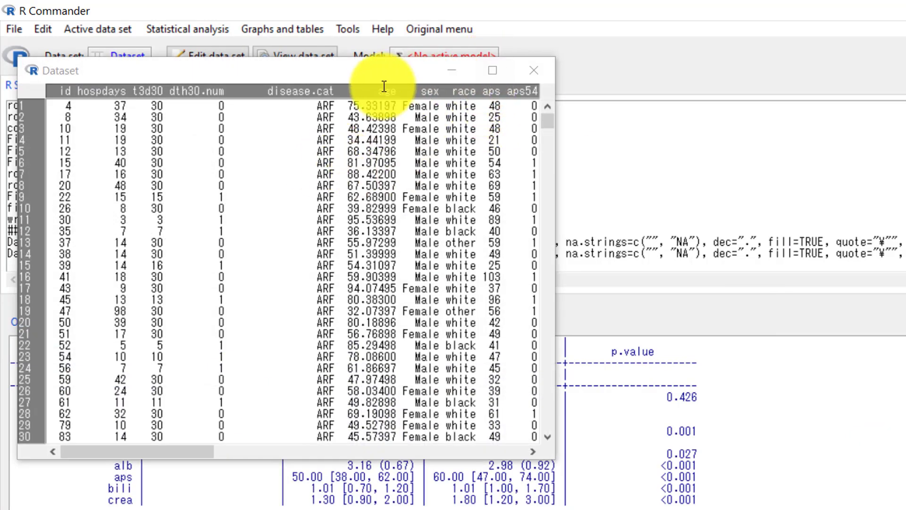
- Examine the rhc column of the imported data set, comparing rows coded 0 and 1
left_click(451, 457)
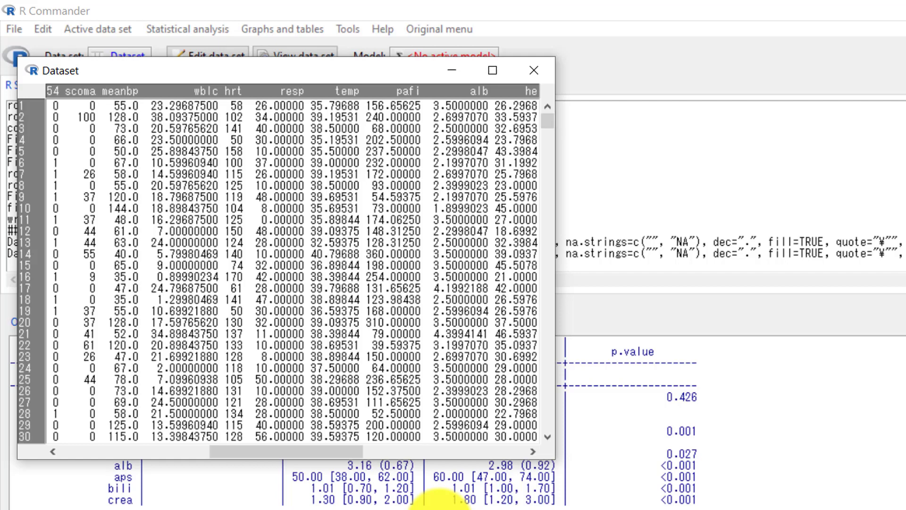
left_click_drag(448, 459, 445, 509)
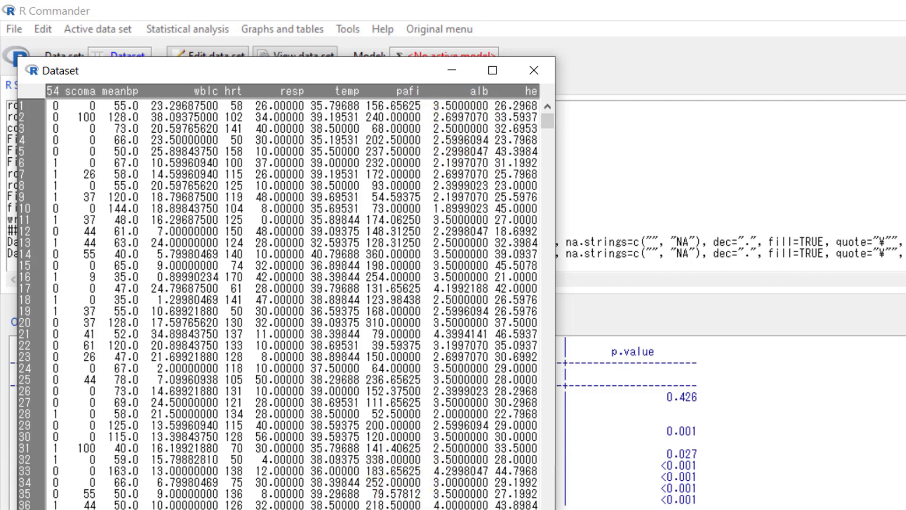
scroll(505, 445, "right", 2)
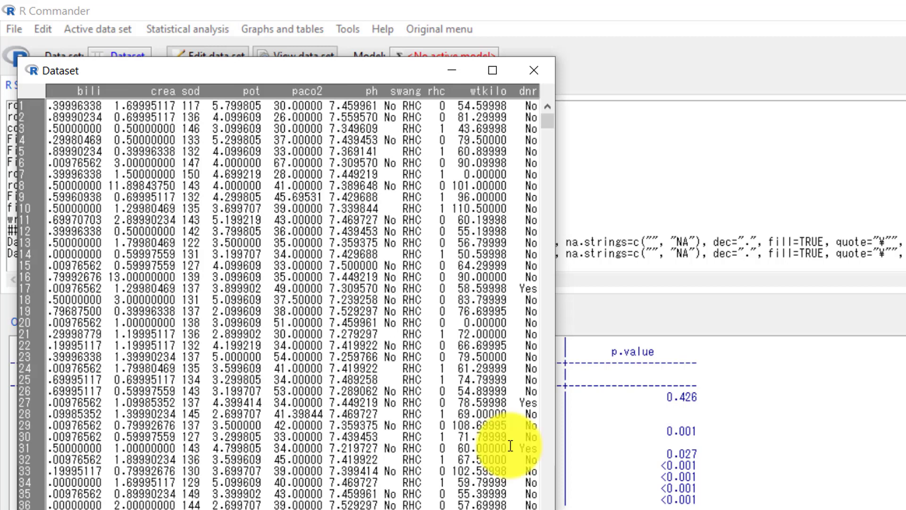
left_click(443, 106)
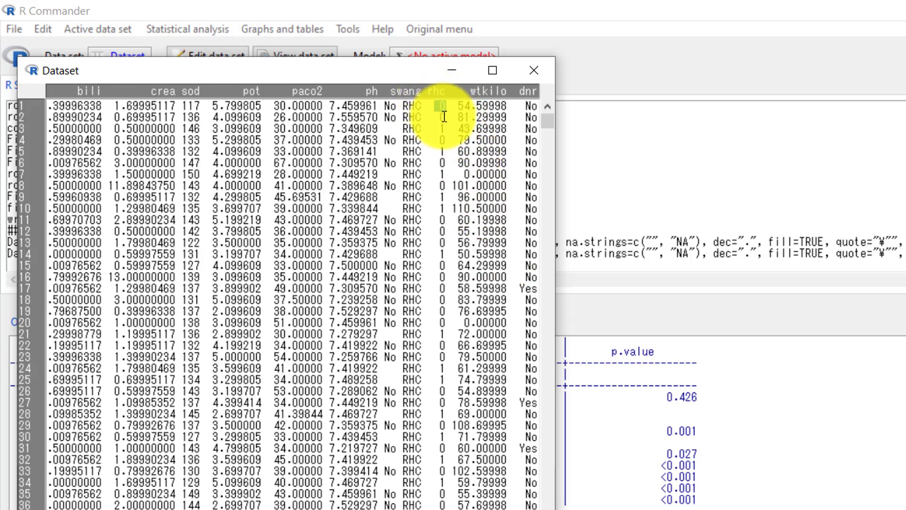
left_click(435, 130)
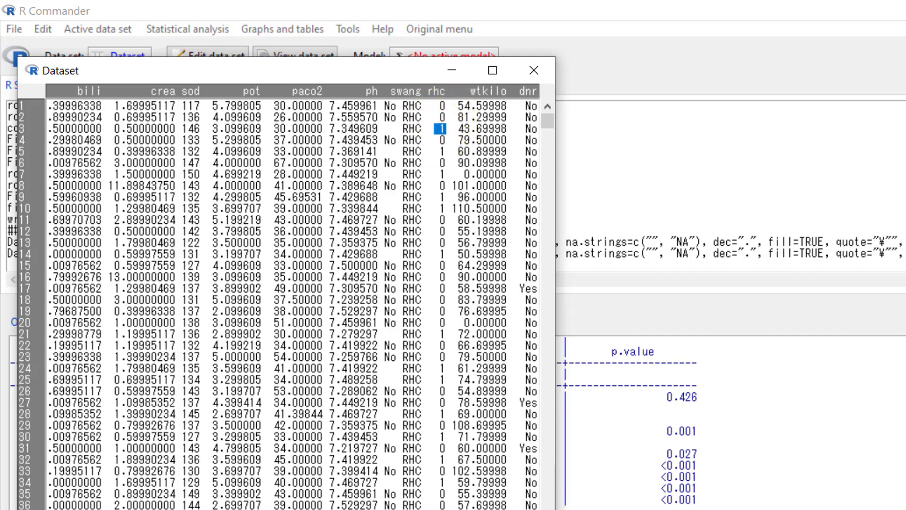
- Examine the age, sex, race, aps and meanbp columns of the data set
key("Left")
key("Left")
key("Left")
key("Left")
key("Left")
key("Left")
key("Left")
key("Left")
key("Left")
key("Left")
key("Left")
key("Left")
key("Left")
key("Left")
key("Left")
key("Left")
key("Left")
key("Left")
key("Left")
key("Left")
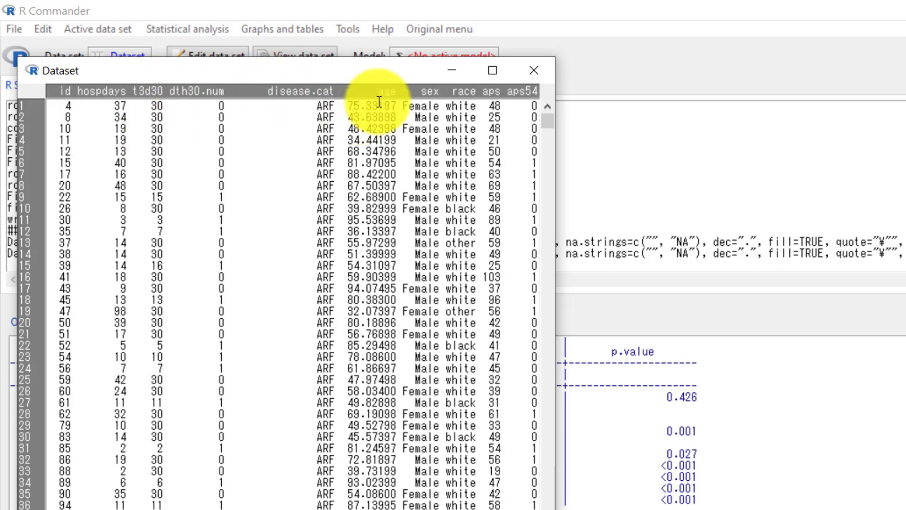
double_click(374, 90)
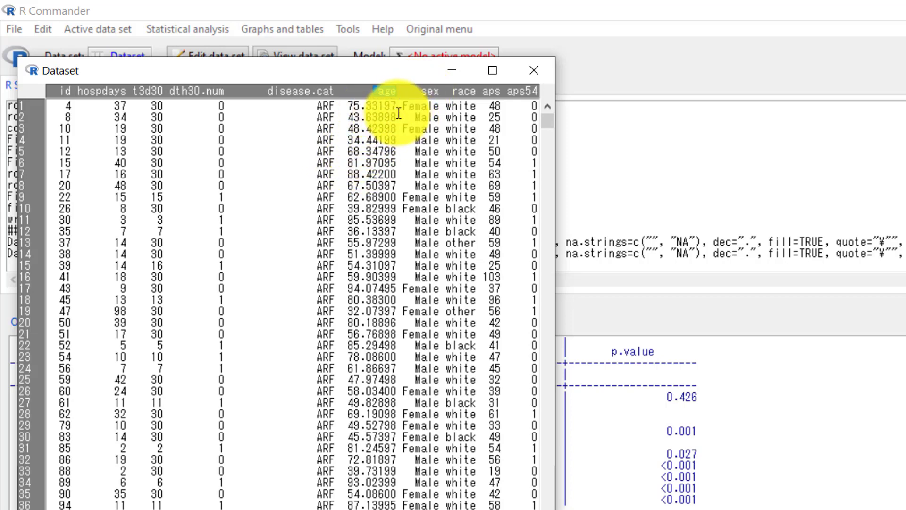
left_click(373, 94)
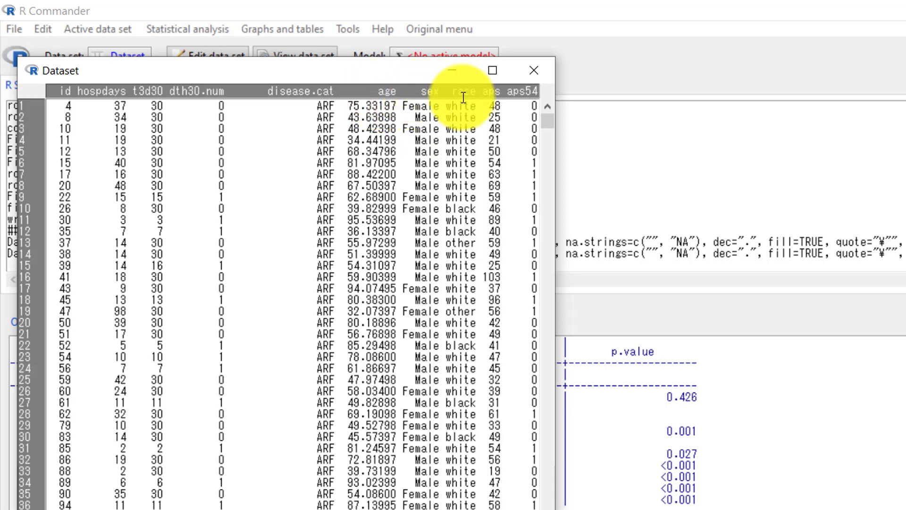
left_click(492, 92)
scroll(489, 91, "right", 1)
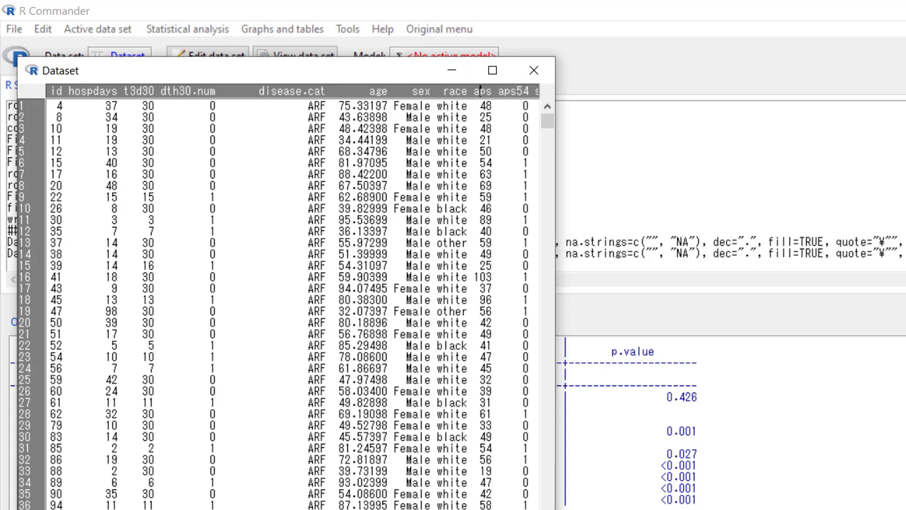
scroll(295, 297, "right", 4)
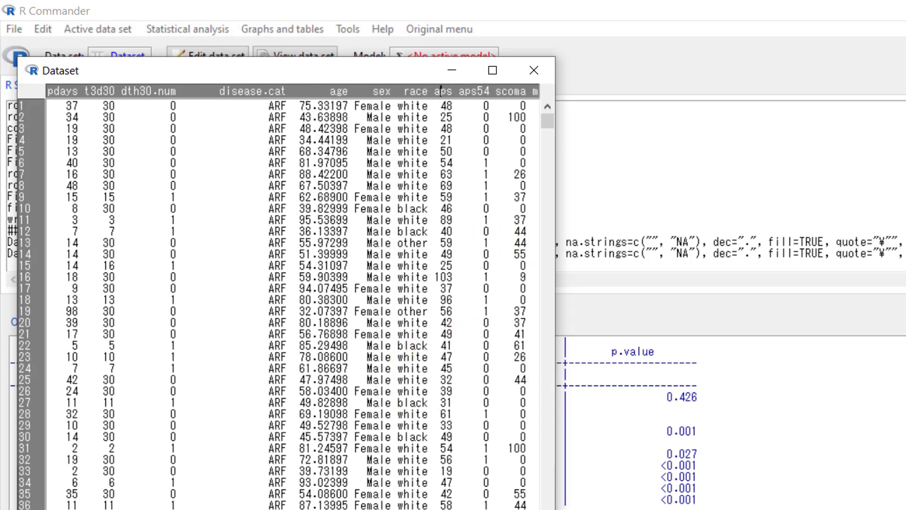
scroll(395, 101, "right", 13)
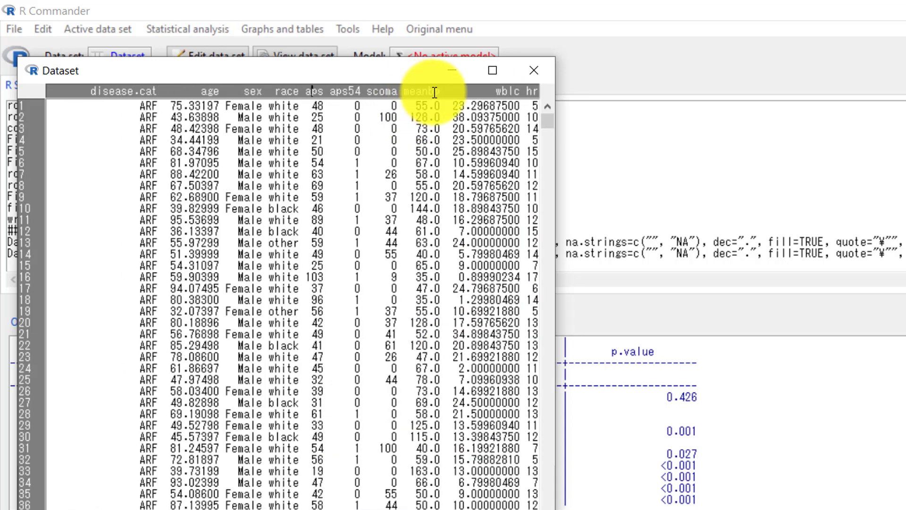
- Start a summary table of sample characteristics with rhc as the grouping variable
left_click(307, 31)
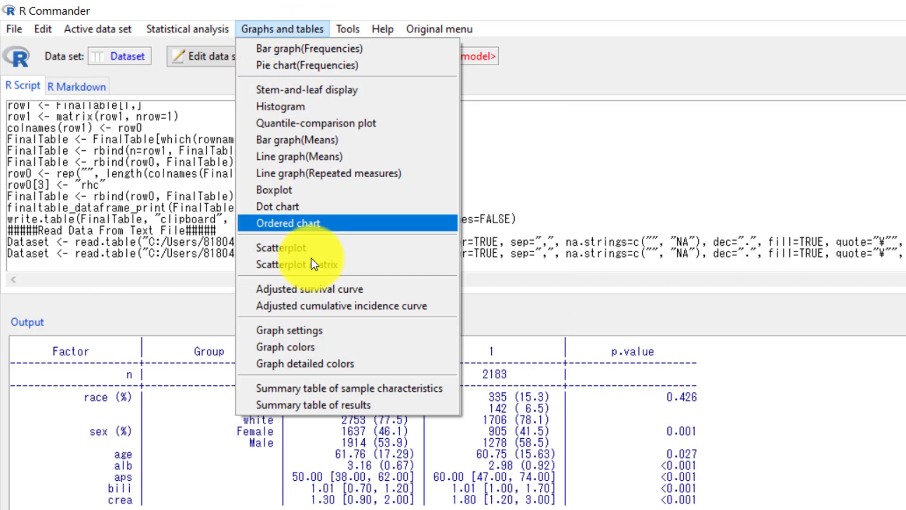
left_click(318, 388)
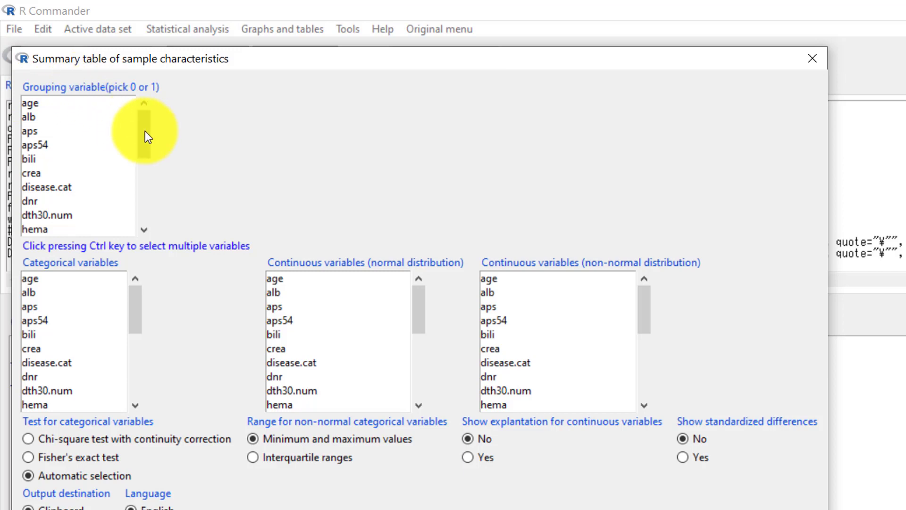
left_click_drag(145, 134, 143, 180)
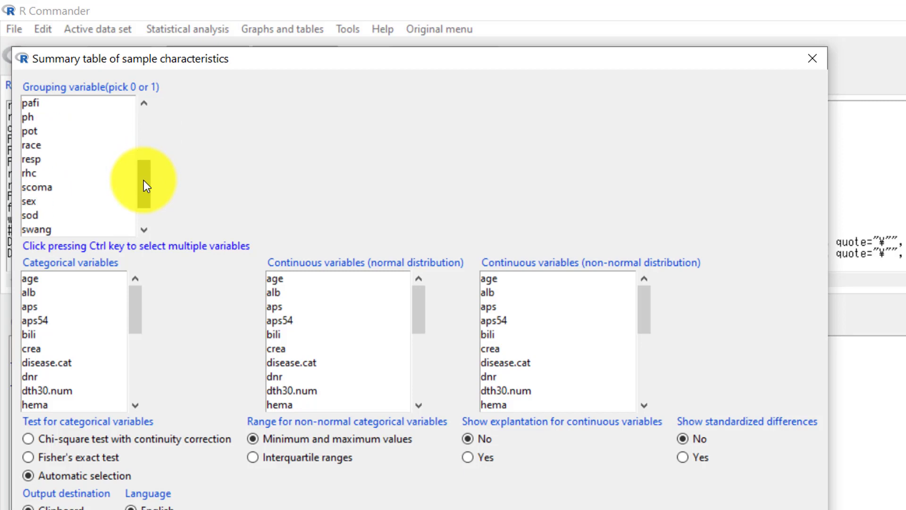
left_click(50, 175)
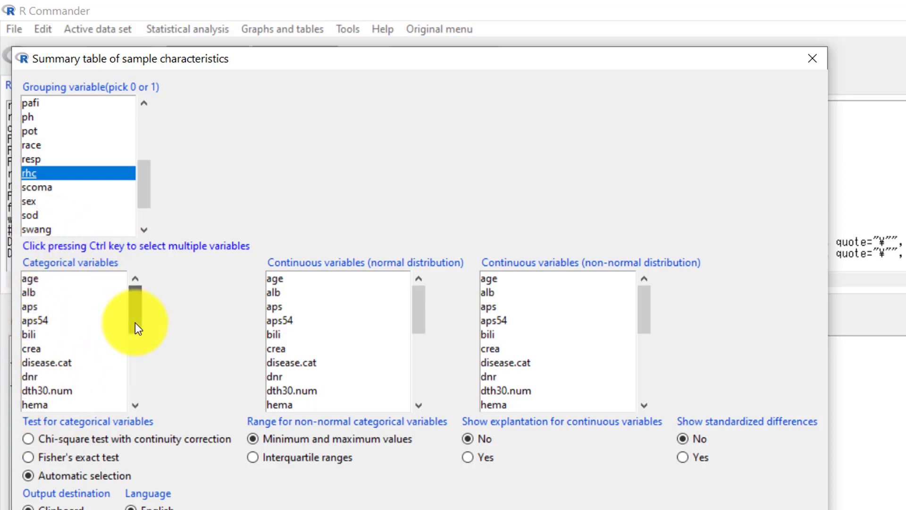
- Select both race and sex as the categorical variables for the summary table
left_click_drag(135, 322, 118, 381)
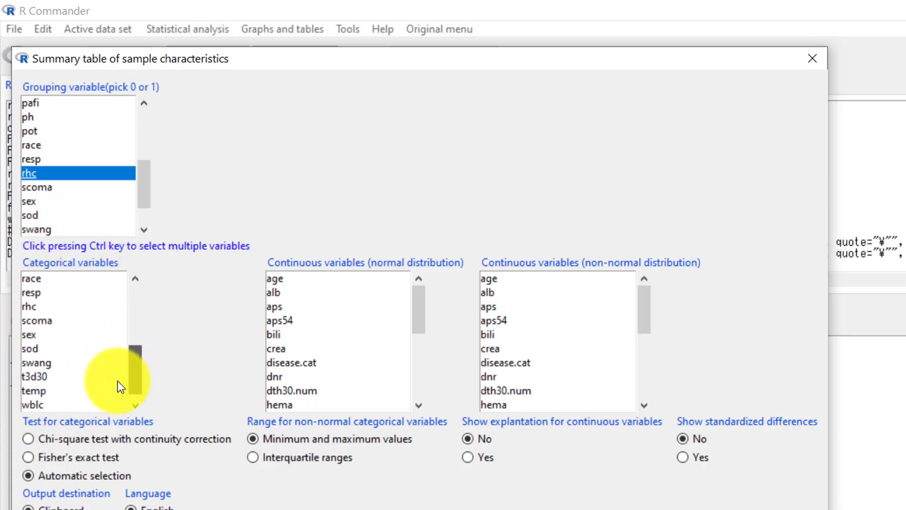
left_click(39, 279)
left_click(41, 334, "ctrl")
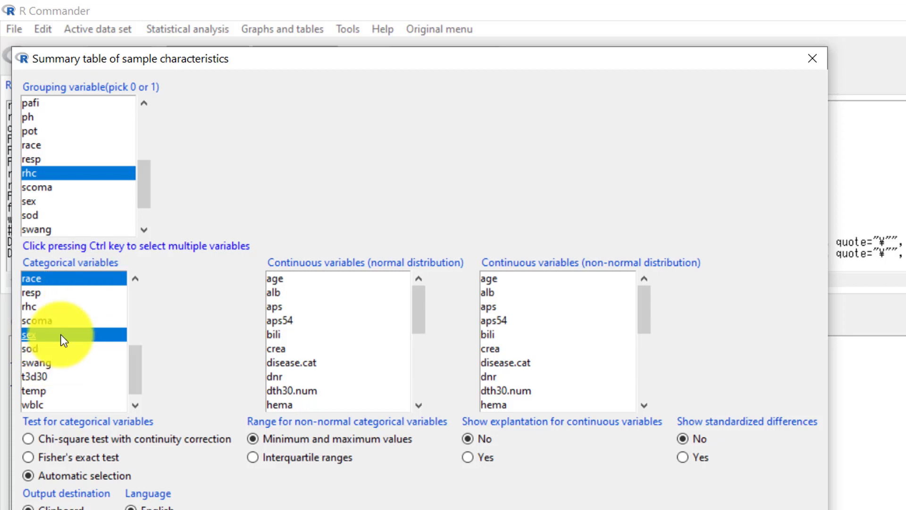
left_click(66, 281)
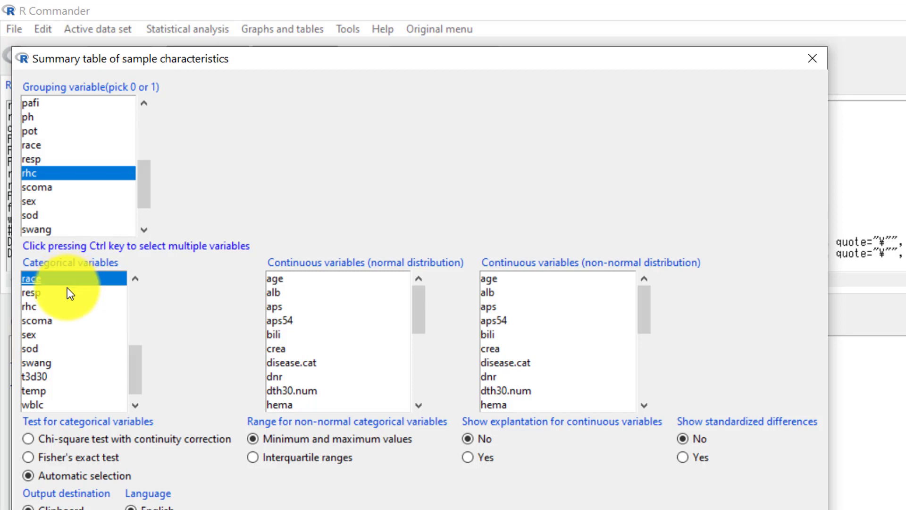
left_click(41, 333, "ctrl")
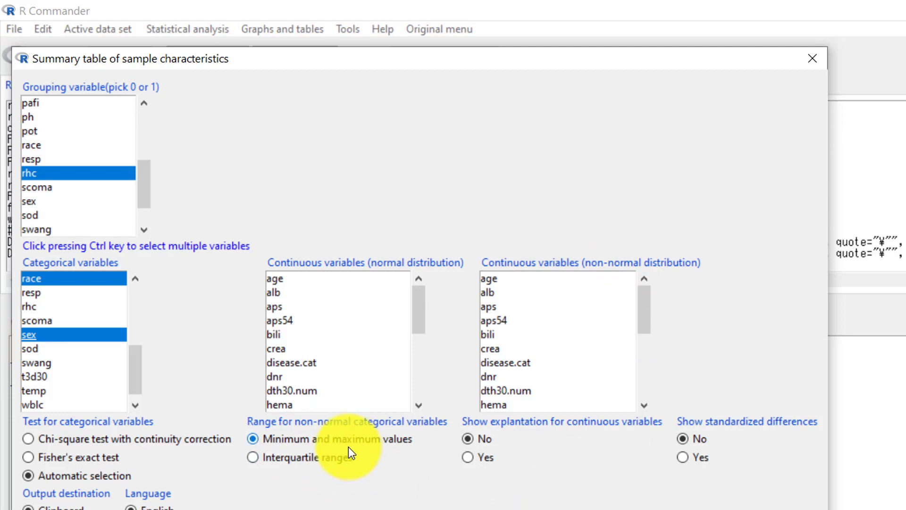
- Choose age and meanbp as normally distributed continuous variables and aps as the non-normal continuous variable
left_click(288, 278)
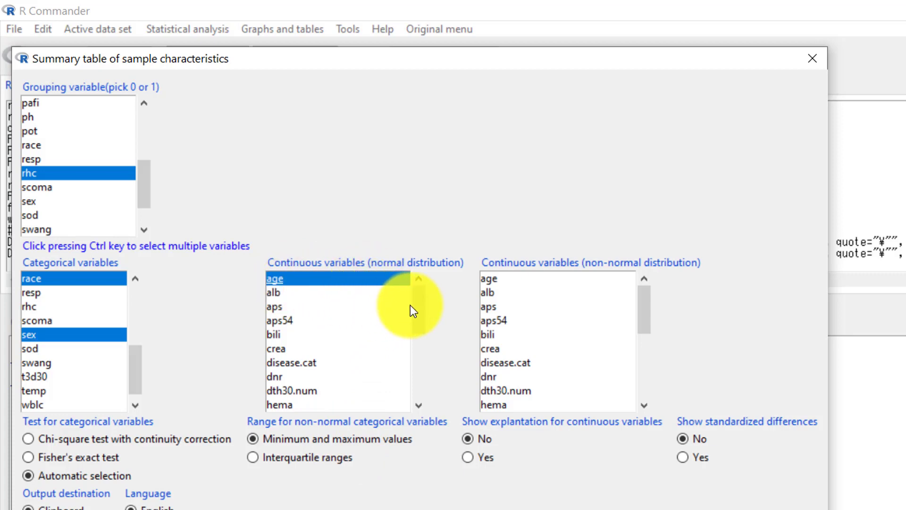
left_click(507, 306)
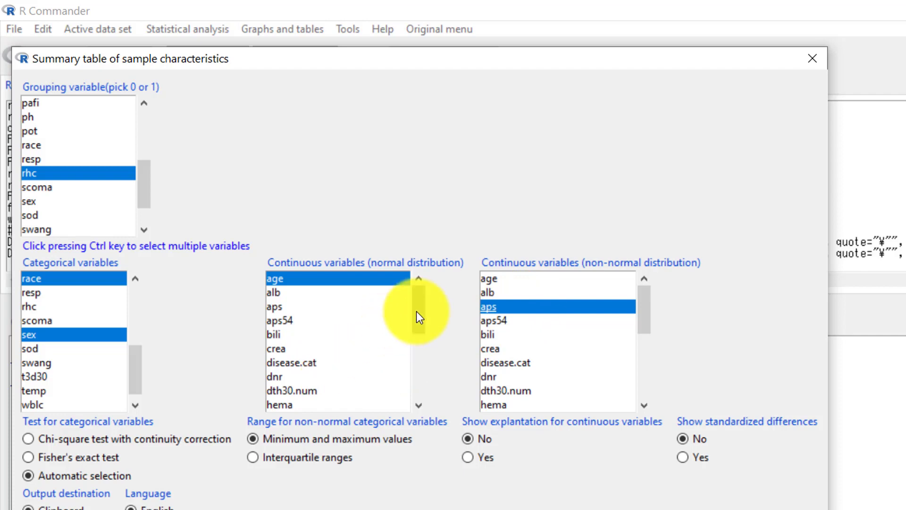
scroll(418, 309, "down", 1)
left_click_drag(420, 309, 417, 334)
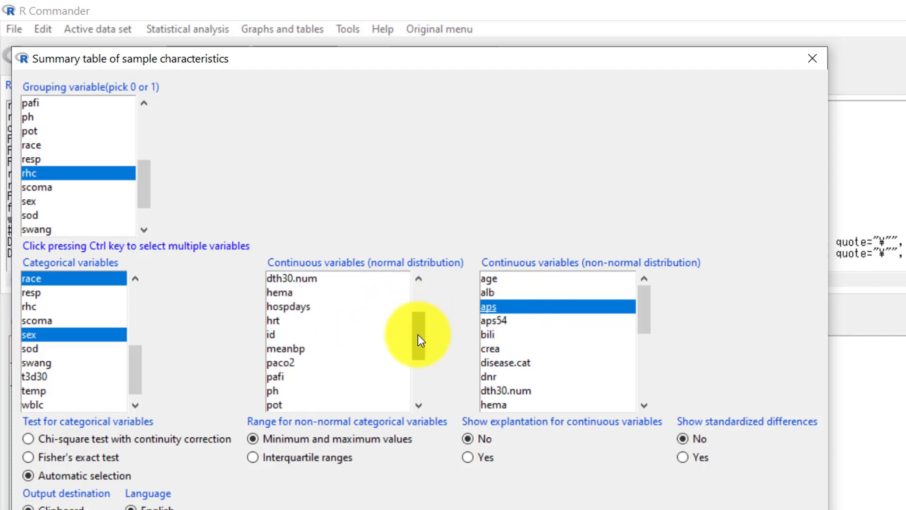
left_click(321, 350)
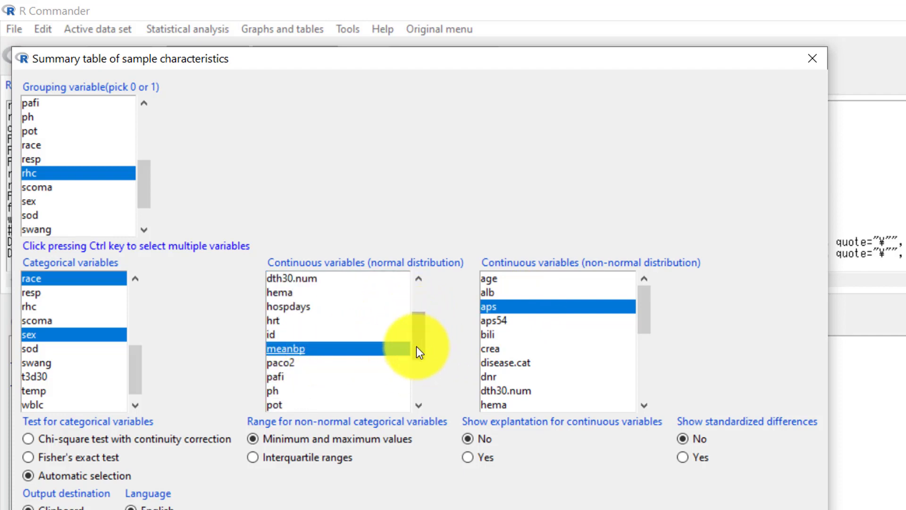
key("ctrl+Home")
left_click_drag(418, 290, 421, 343)
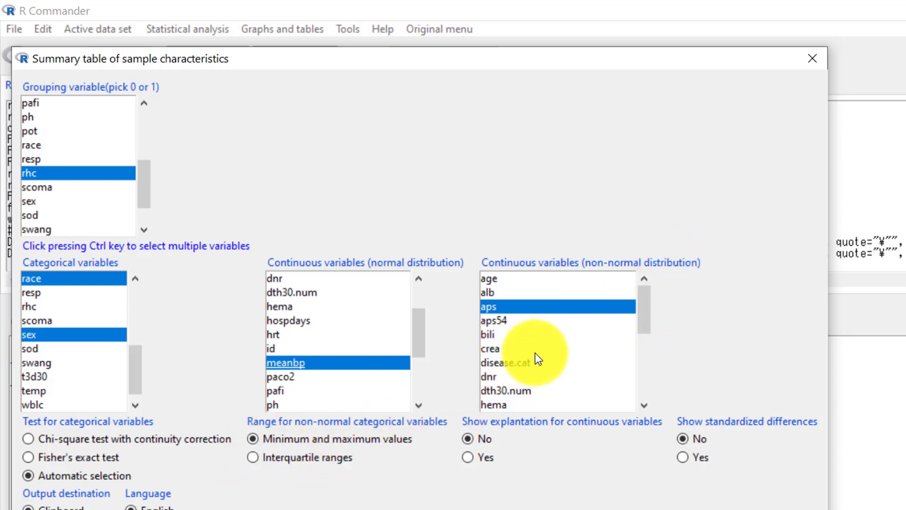
- Generate the summary table with interquartile ranges for non-normal variables and without standardized differences
left_click(253, 457)
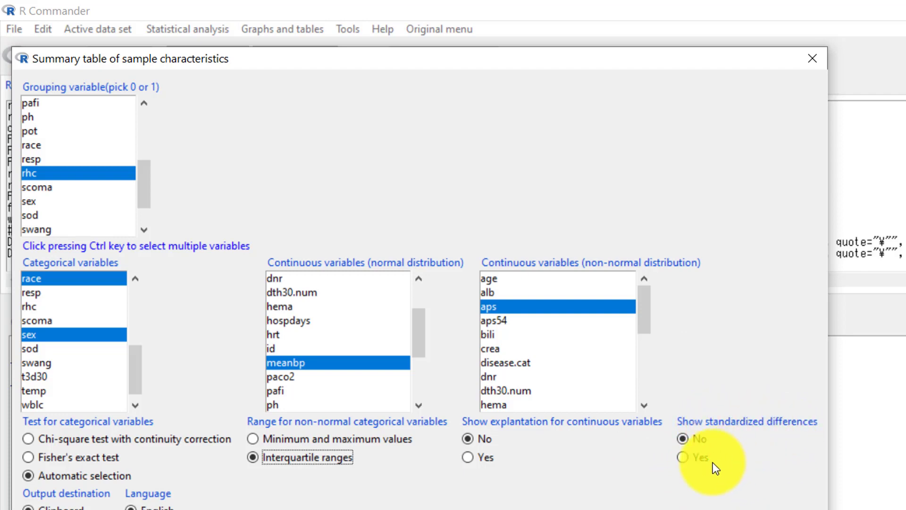
left_click(684, 457)
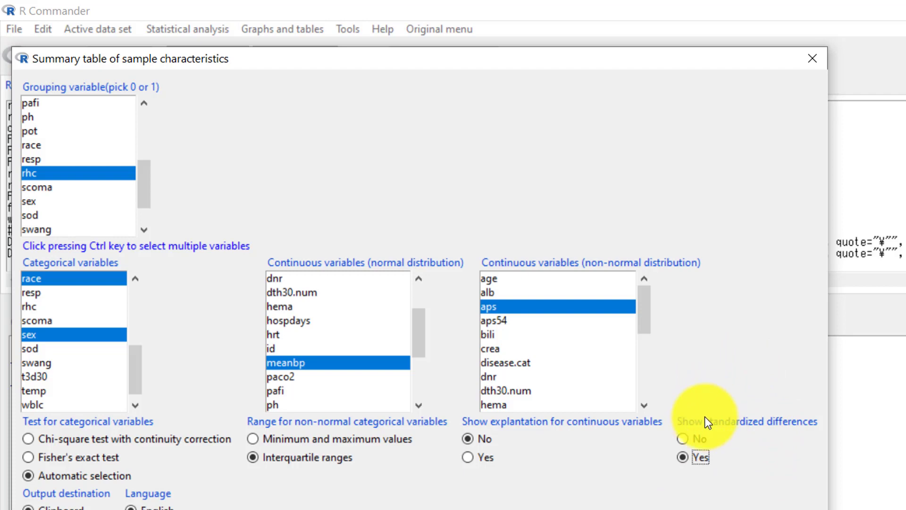
left_click(686, 440)
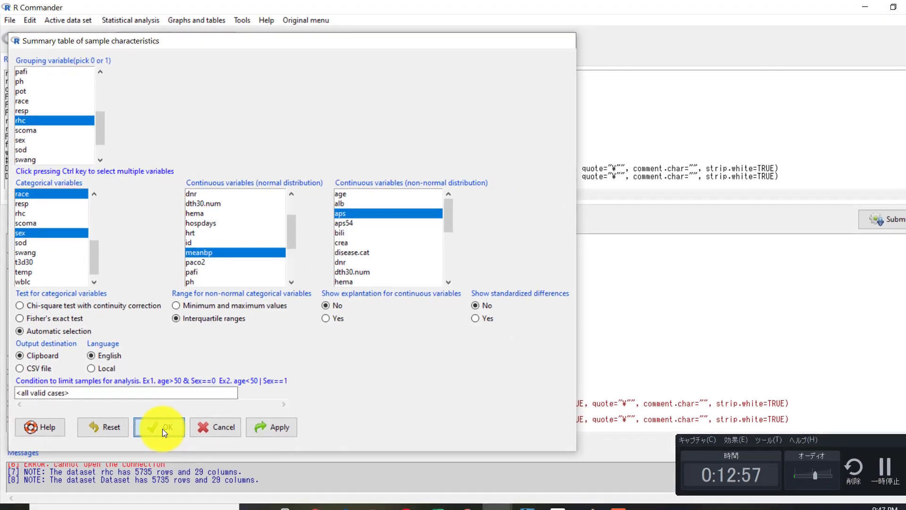
left_click(163, 429)
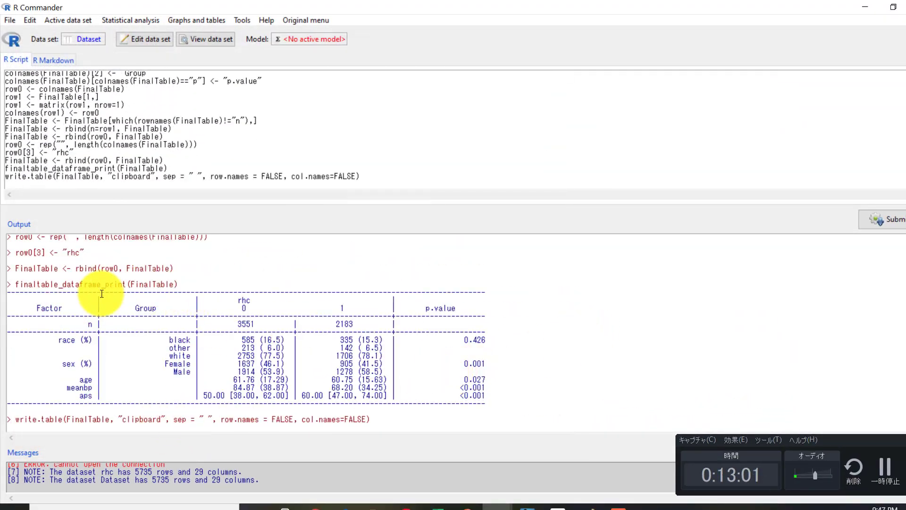
- Examine the rhc grouping header and its group 0 label in the printed summary table
left_click_drag(253, 308, 243, 299)
left_click(241, 299)
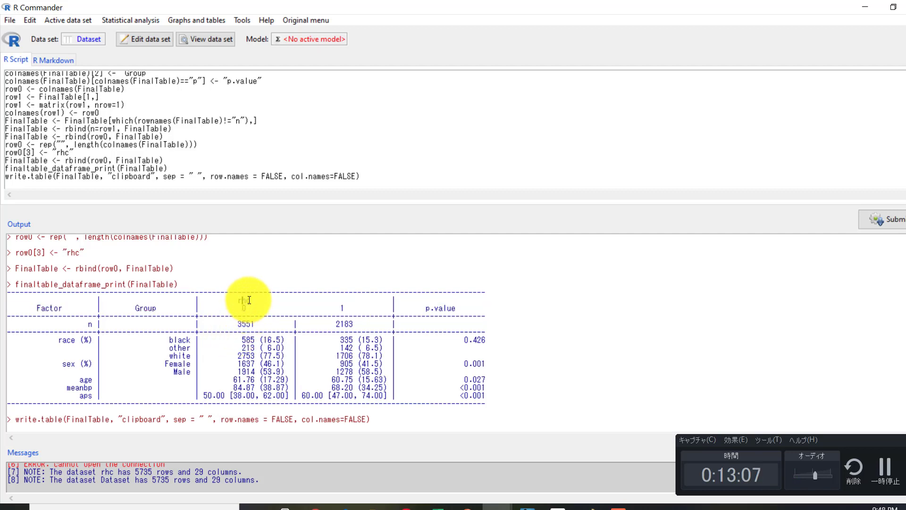
left_click_drag(236, 300, 257, 300)
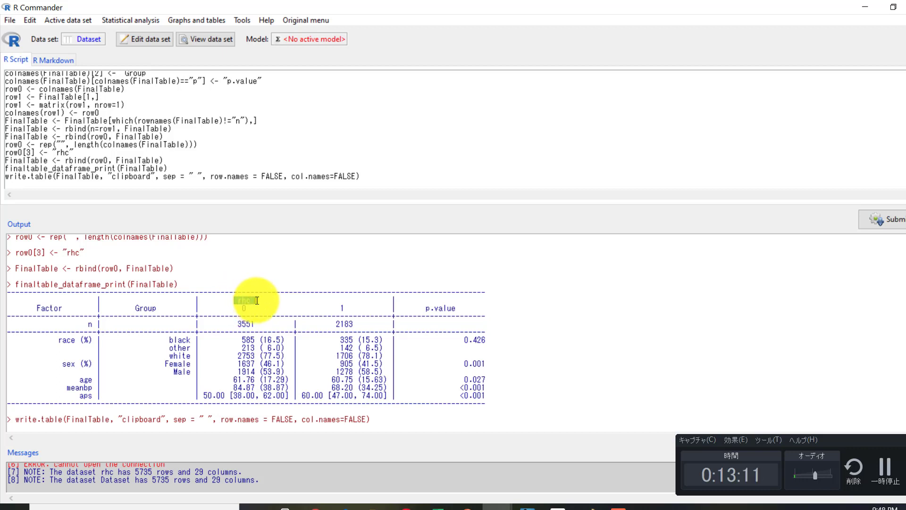
left_click(253, 307)
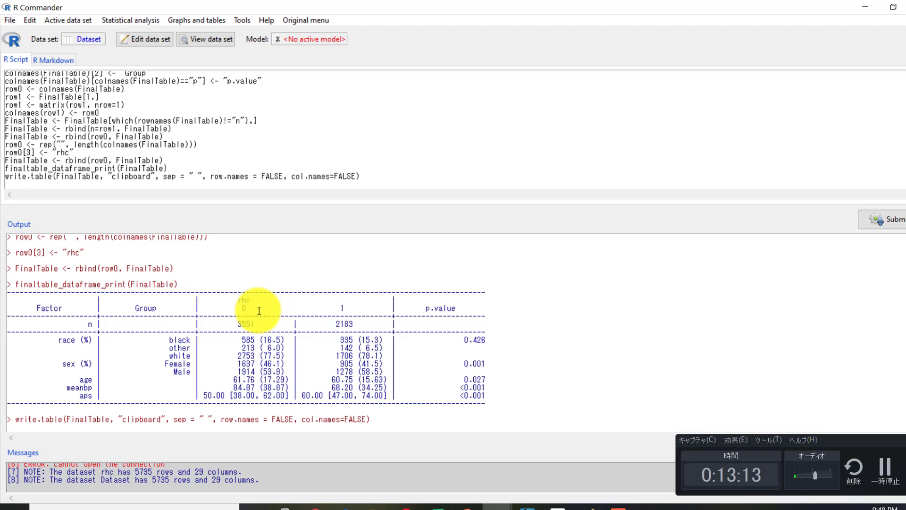
mouse_move(238, 308)
left_mouse_down()
mouse_move(330, 308)
mouse_move(226, 306)
left_mouse_up()
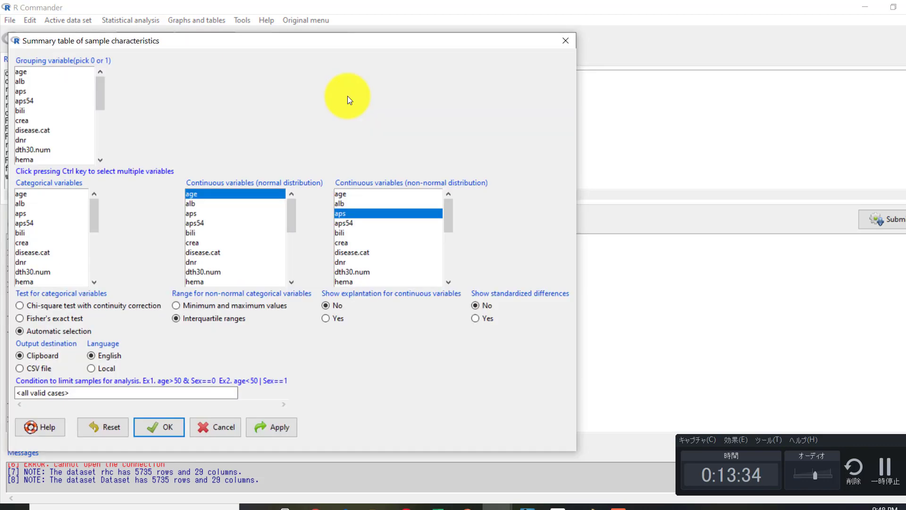
- Generate the summary table with CSV file as the output destination, saving it as tableone.csv in the EZR Datasets folder
left_click_drag(322, 43, 324, 15)
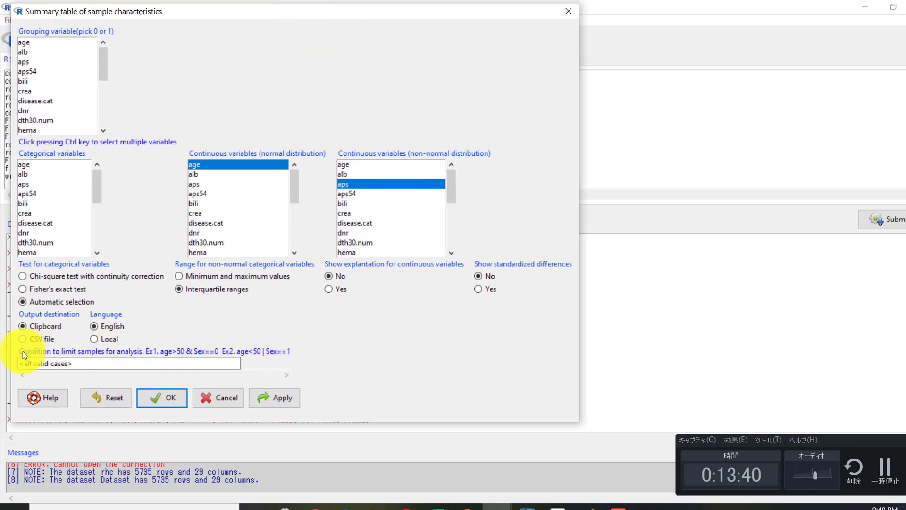
left_click(22, 340)
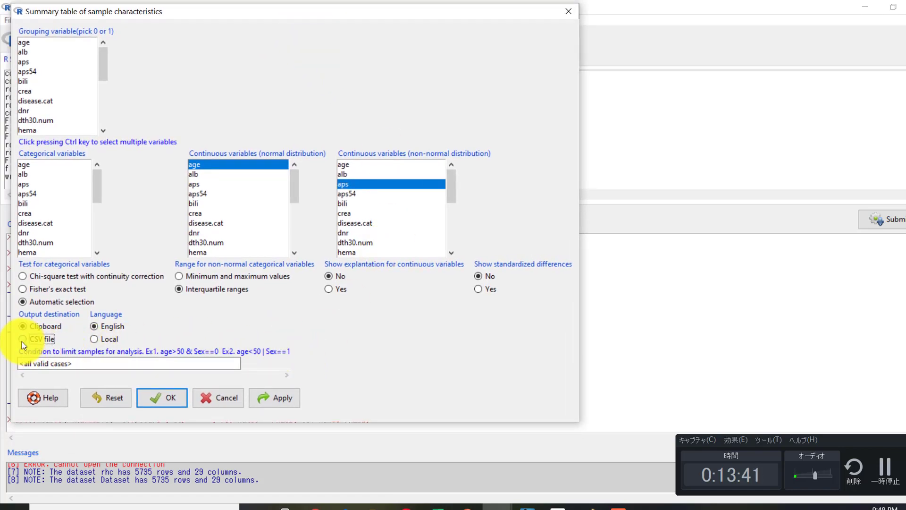
left_click(173, 398)
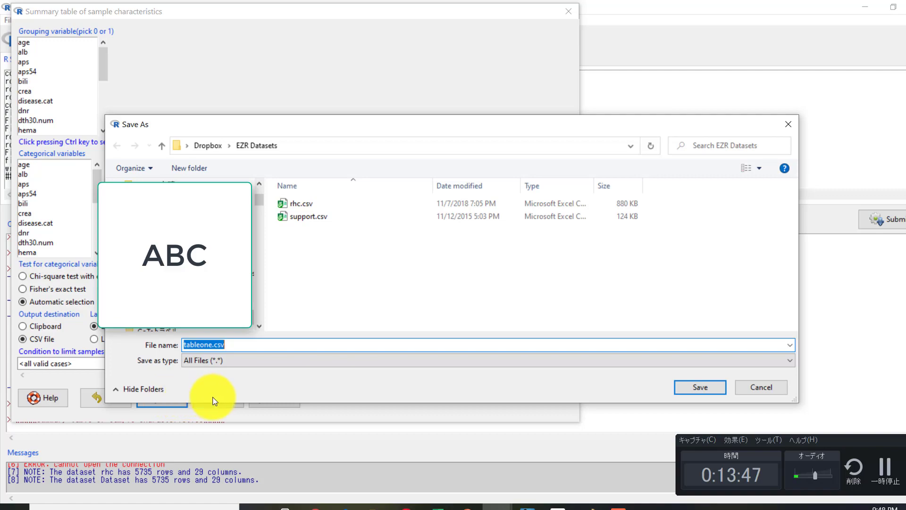
left_click(707, 386)
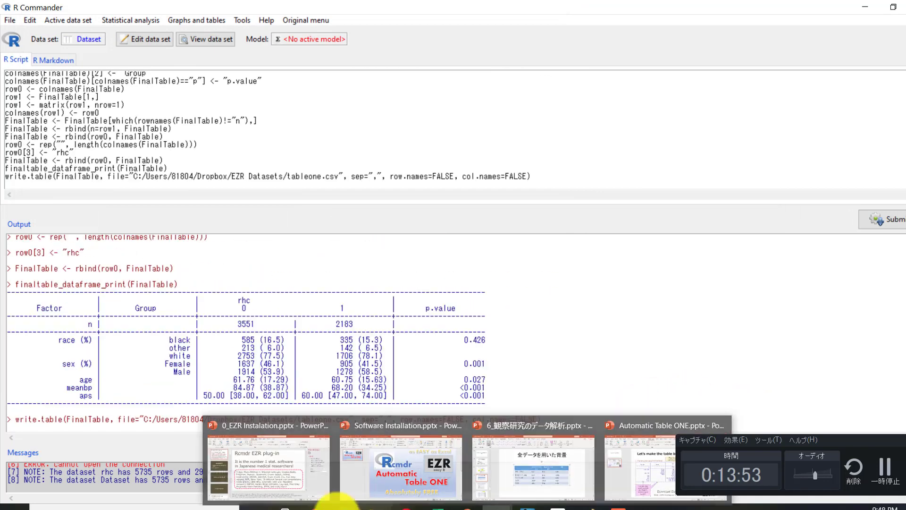
- Open the exported tableone.csv in Excel and widen the columns to inspect the table
left_click(373, 505)
left_click(214, 162)
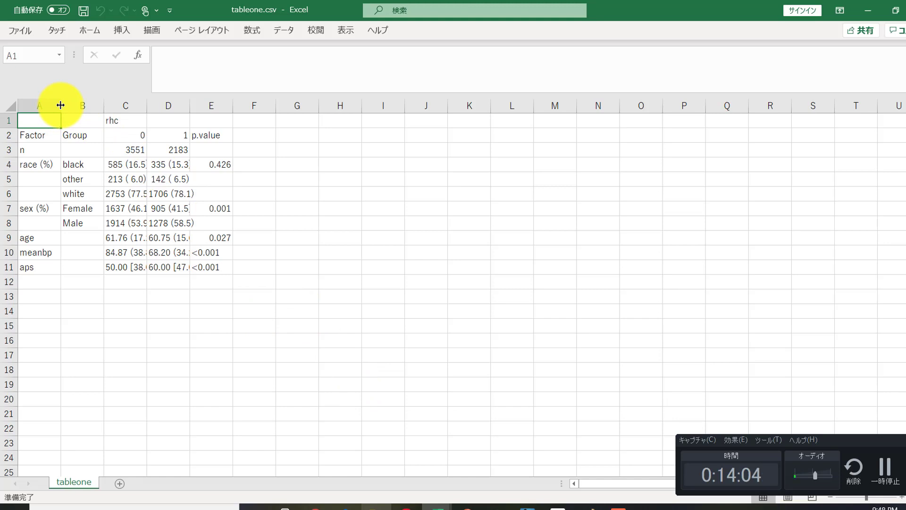
left_click_drag(60, 104, 373, 106)
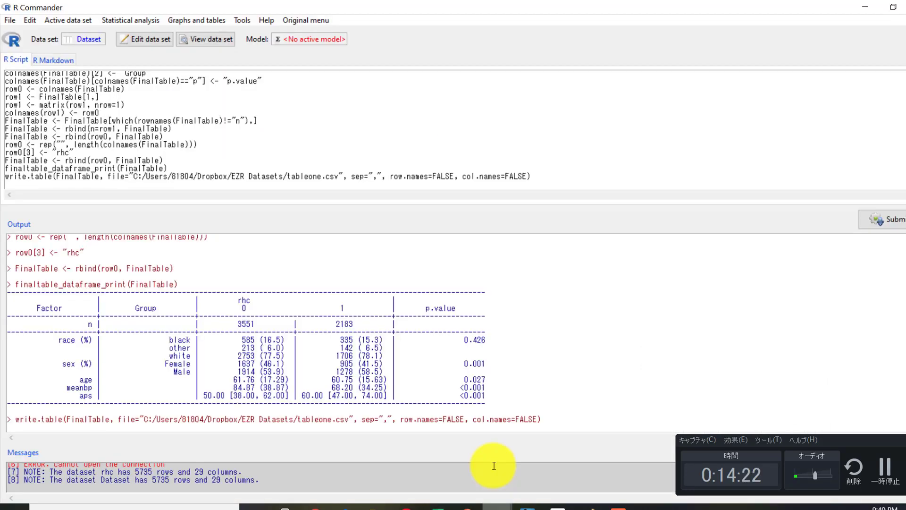